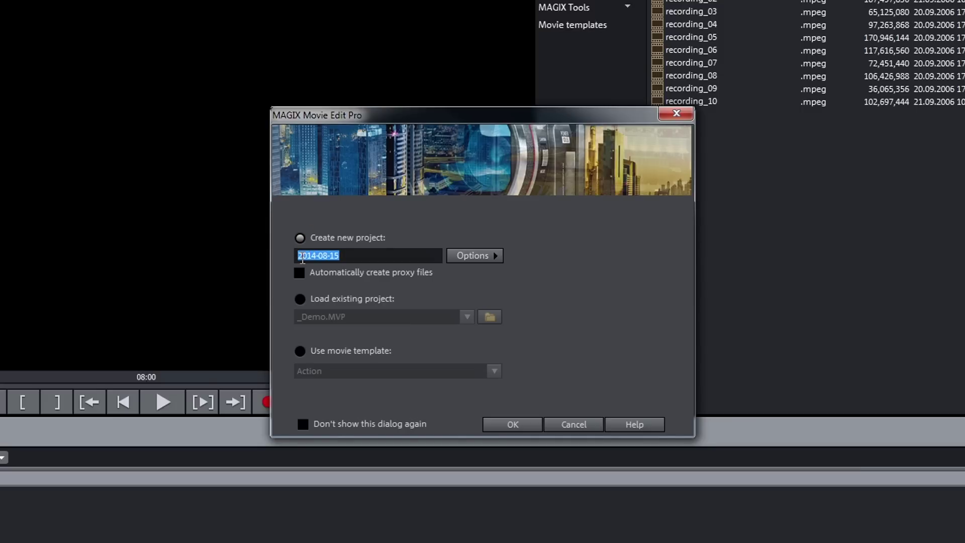
type("Movie")
Confirm the startup dialog to create the Movie project with proxy files enabled
left_click(504, 425)
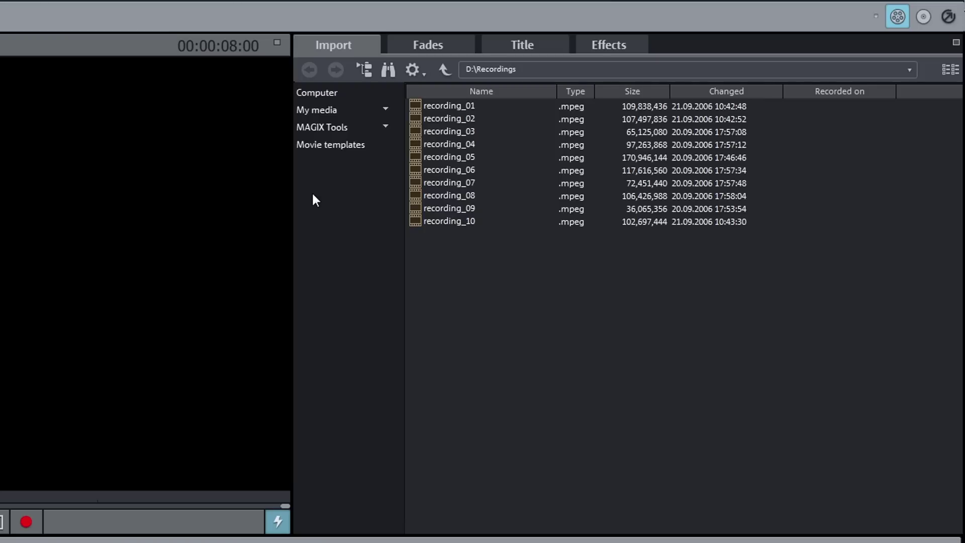
Browse My media > Projects > _Demo and select clip_007 through clip_009
left_click(385, 111)
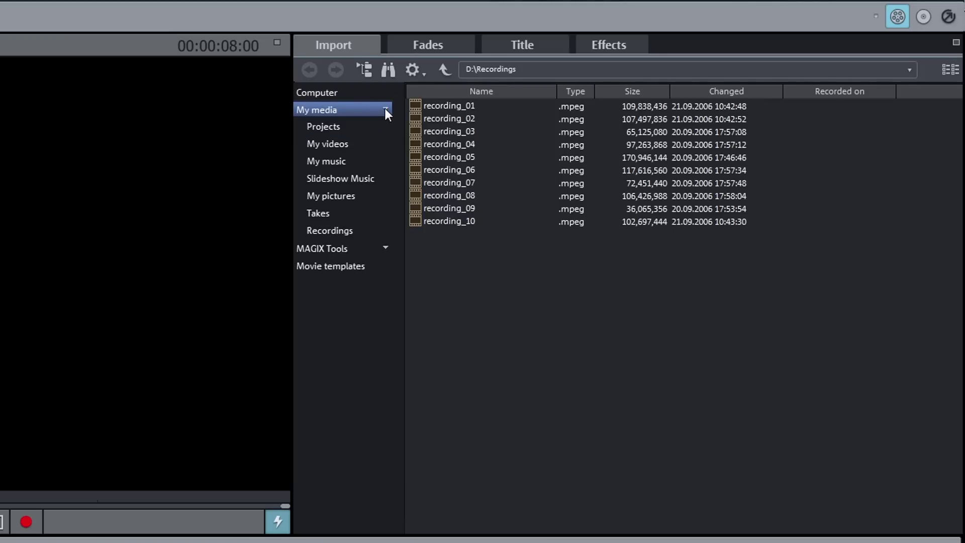
left_click(378, 125)
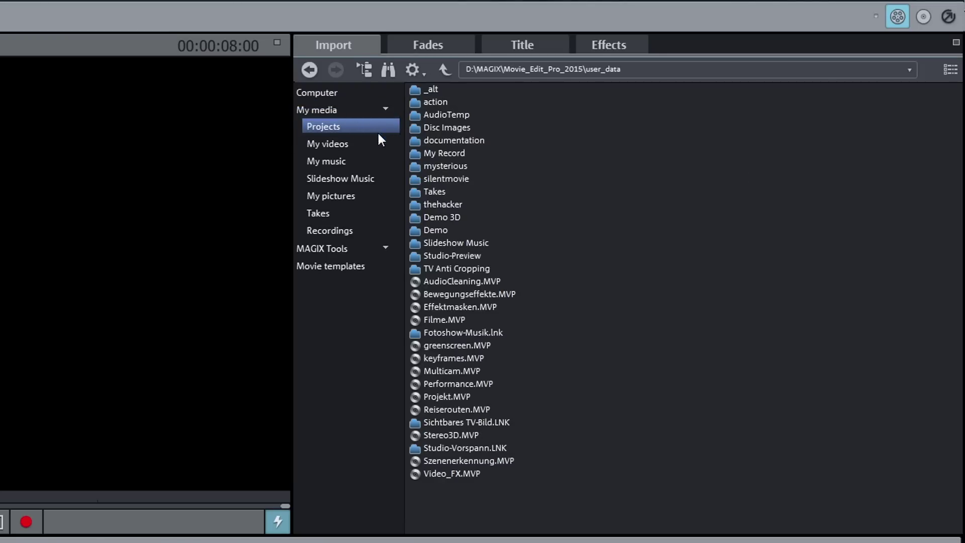
left_click(415, 230)
scroll(420, 217, "down", 3)
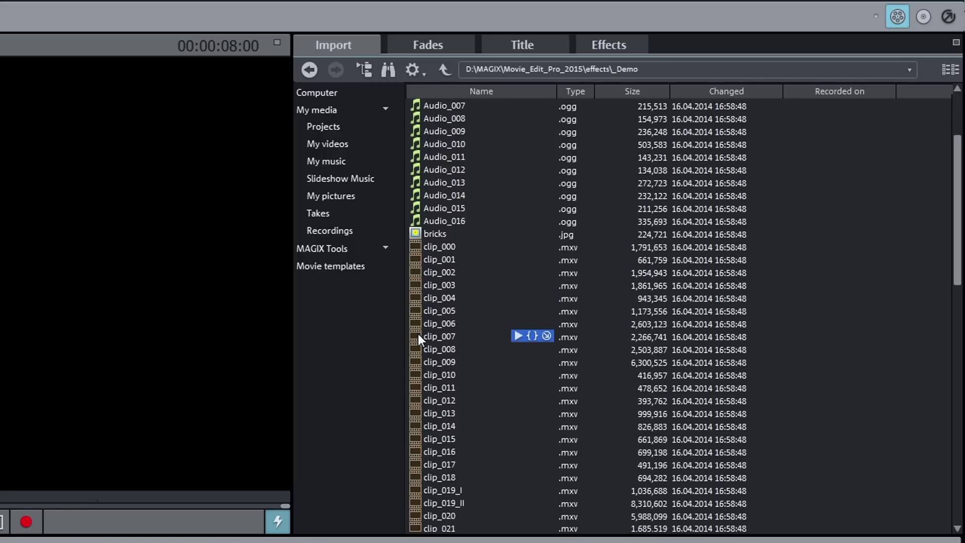
left_click(418, 334)
left_click(417, 361, "shift")
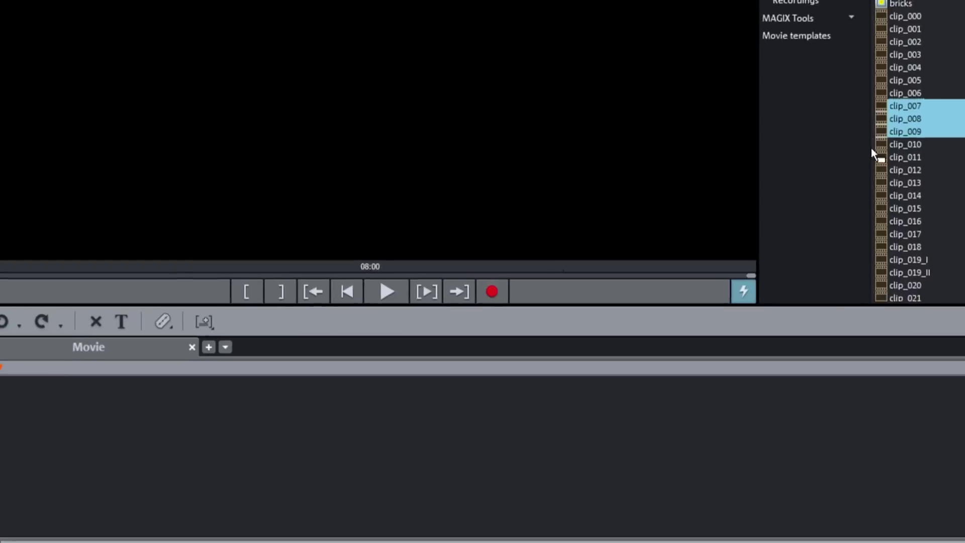
Drop the three clips into the storyboard and move clip_009 to the first position
left_click_drag(765, 162, 278, 430)
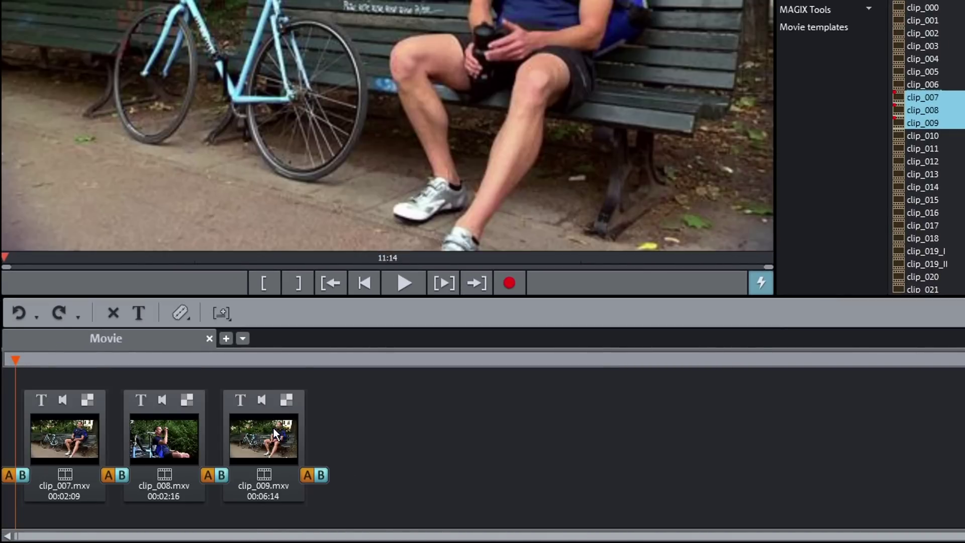
left_click(270, 431)
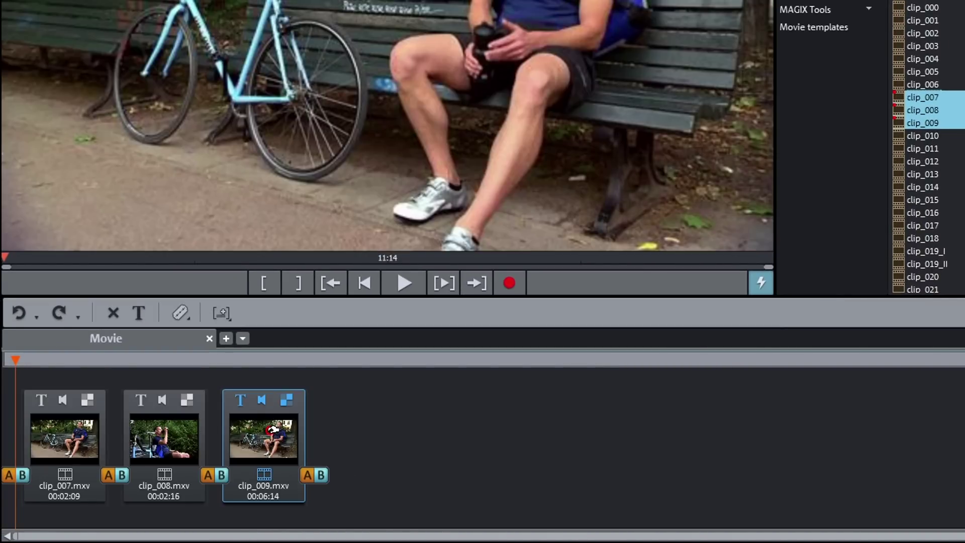
left_click_drag(274, 431, 33, 434)
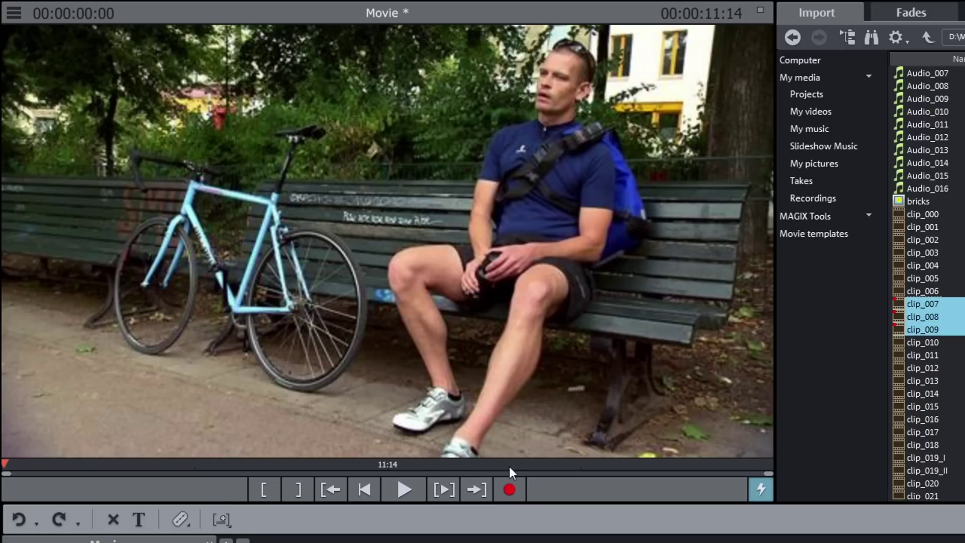
left_click(403, 495)
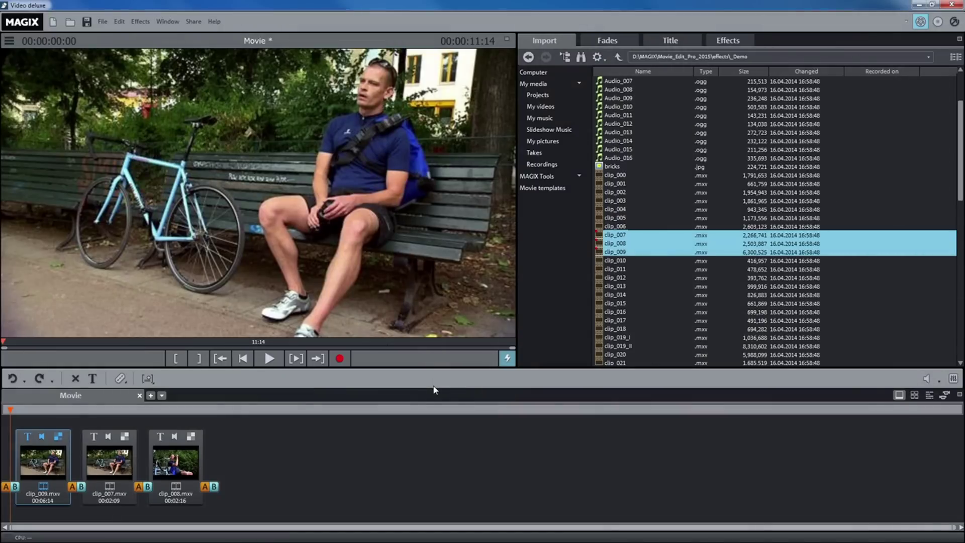
key("space")
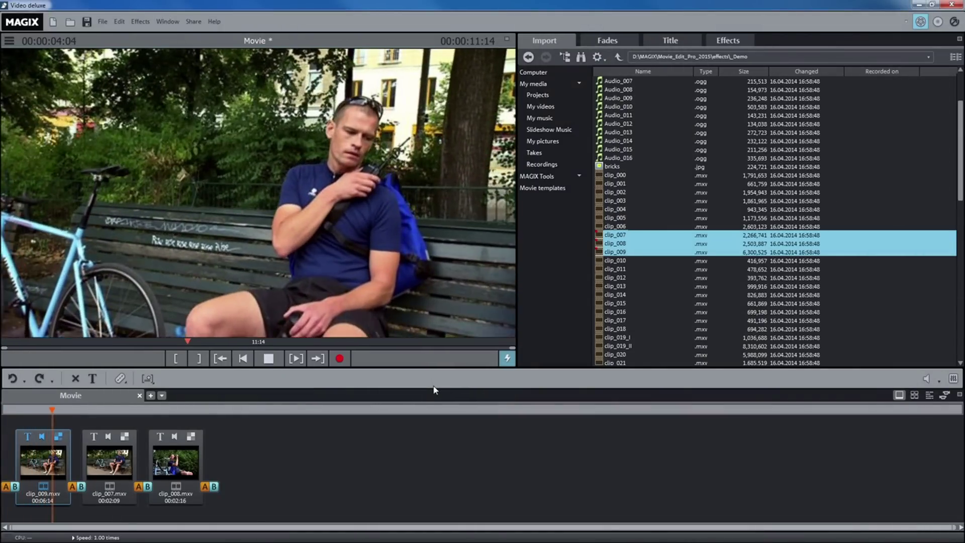
key("j")
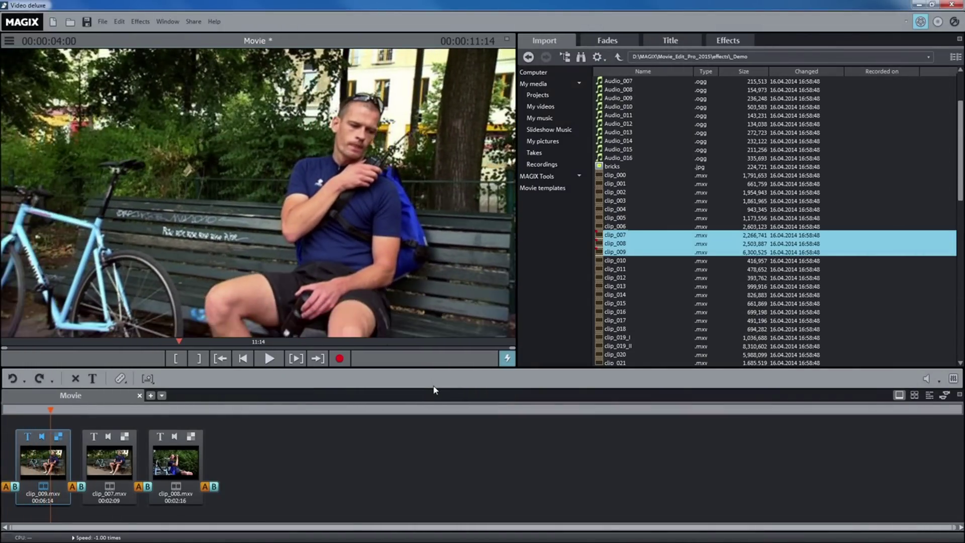
key("l")
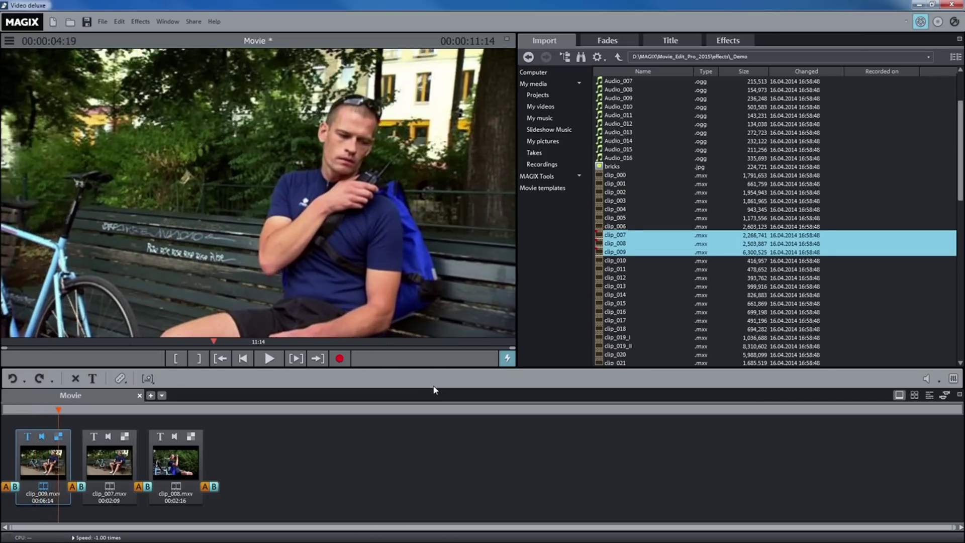
key("k")
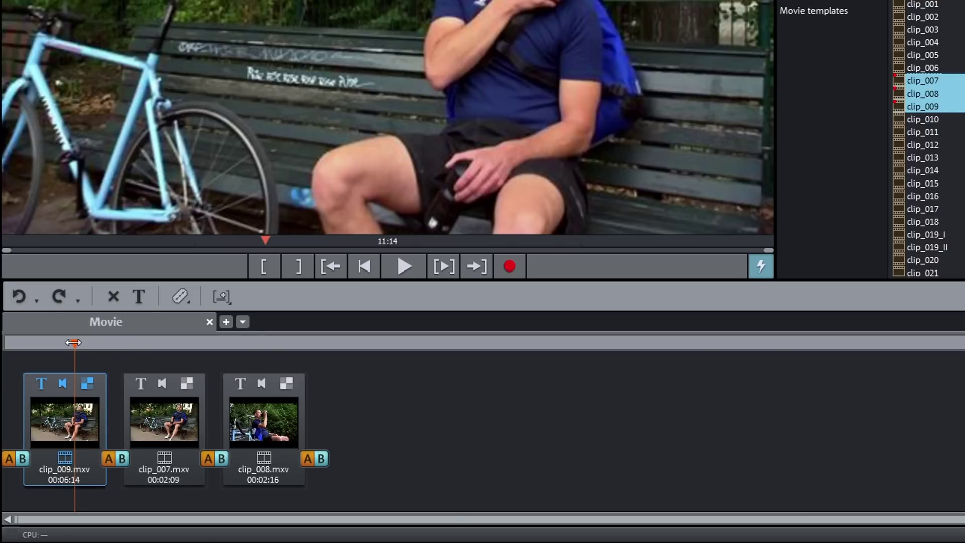
left_click_drag(74, 343, 164, 344)
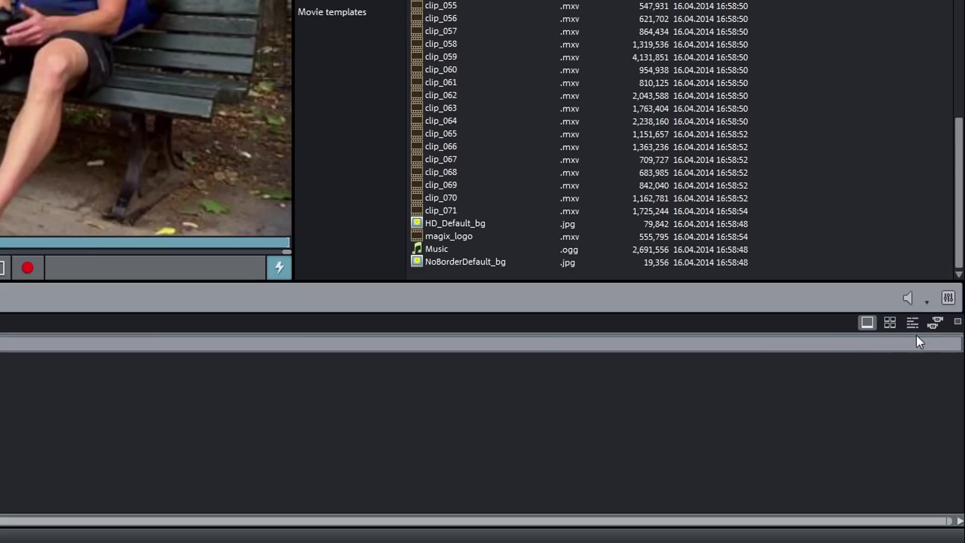
Switch to the multi-track timeline and place Music.ogg on track 2 beneath the clips
left_click(921, 329)
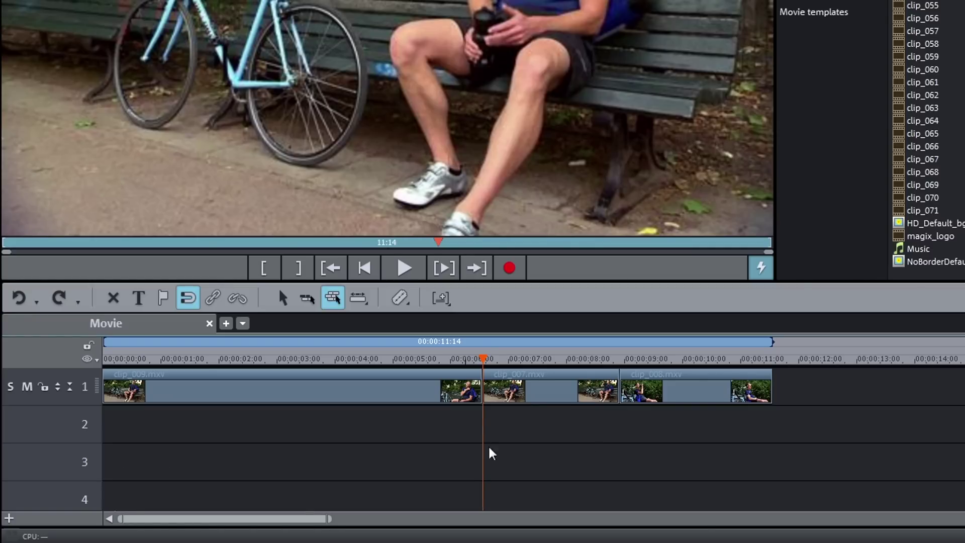
left_click(902, 251)
left_click_drag(903, 251, 98, 428)
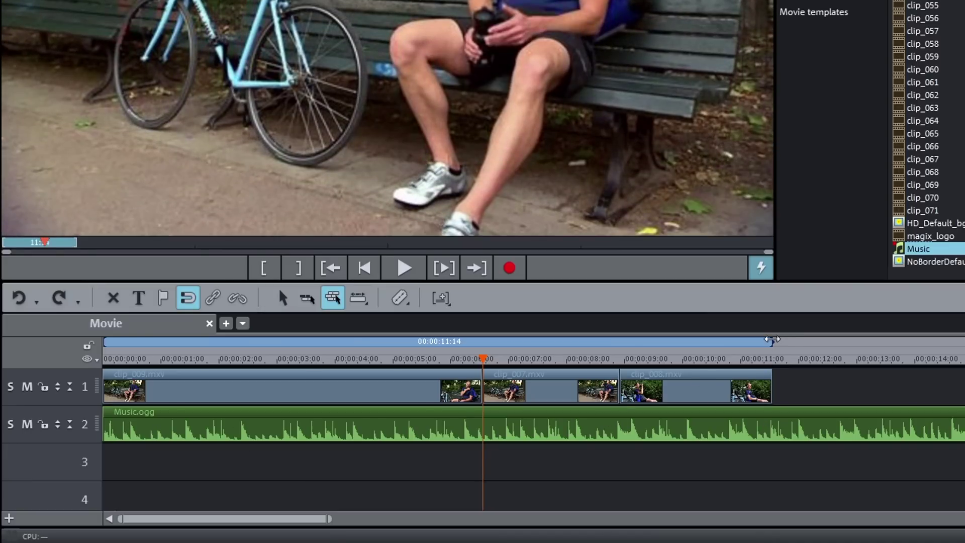
Mark a short playback range over the later part of clip_009 and play just that range
left_click_drag(777, 342, 453, 343)
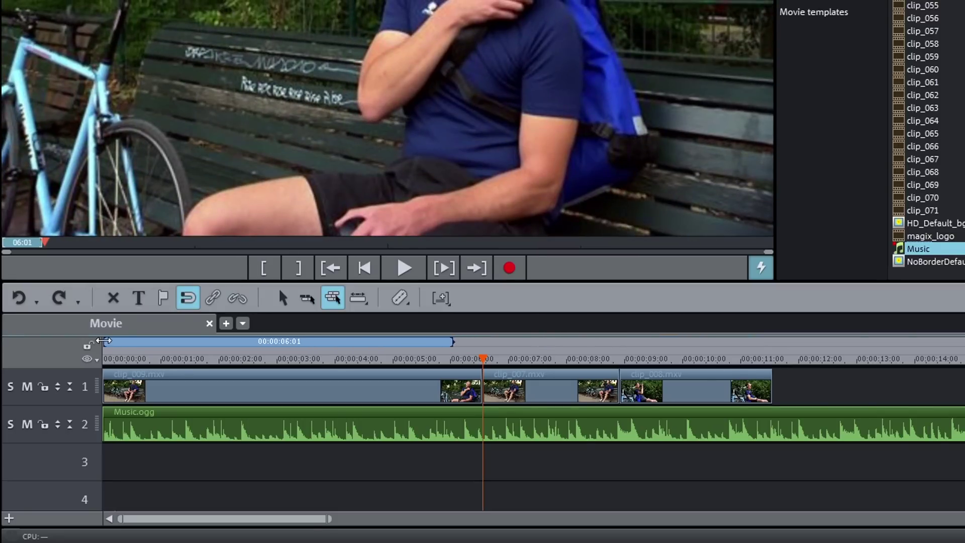
left_click_drag(107, 342, 238, 343)
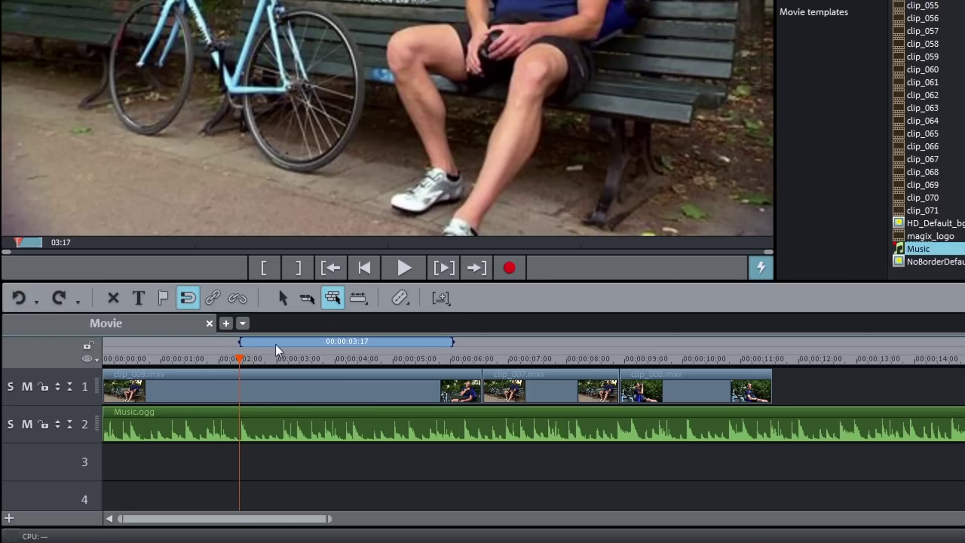
left_click(432, 278)
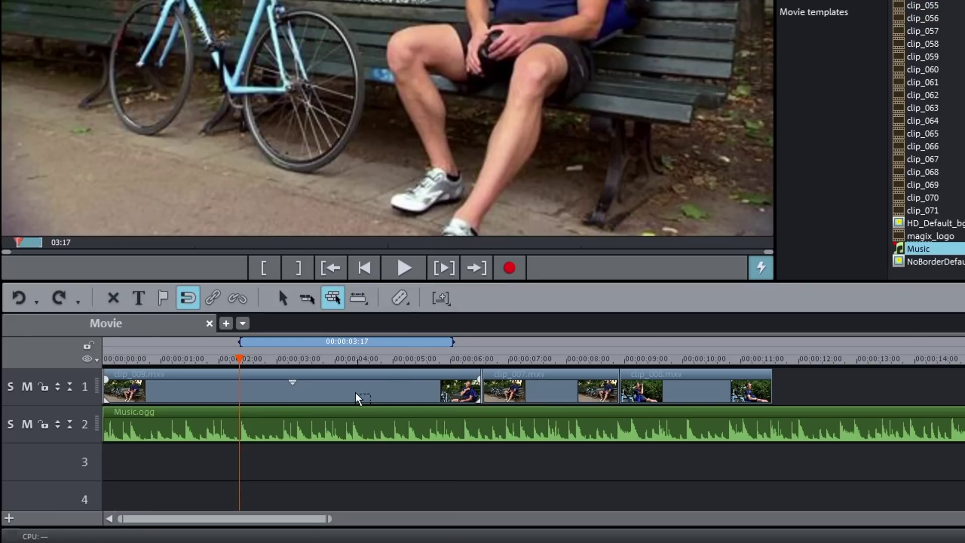
Split clip_009 at about three seconds and trim the end of its first part
left_click(291, 392)
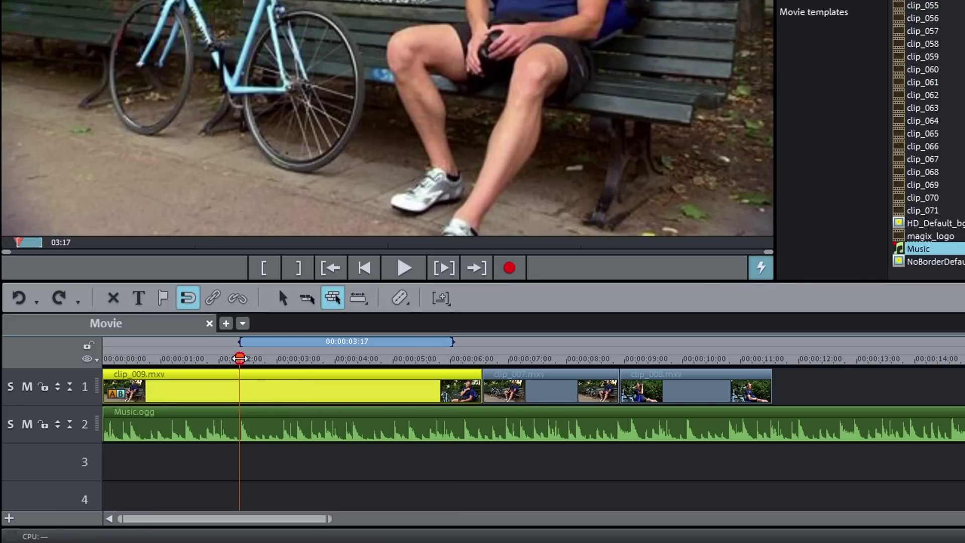
left_click_drag(239, 360, 309, 359)
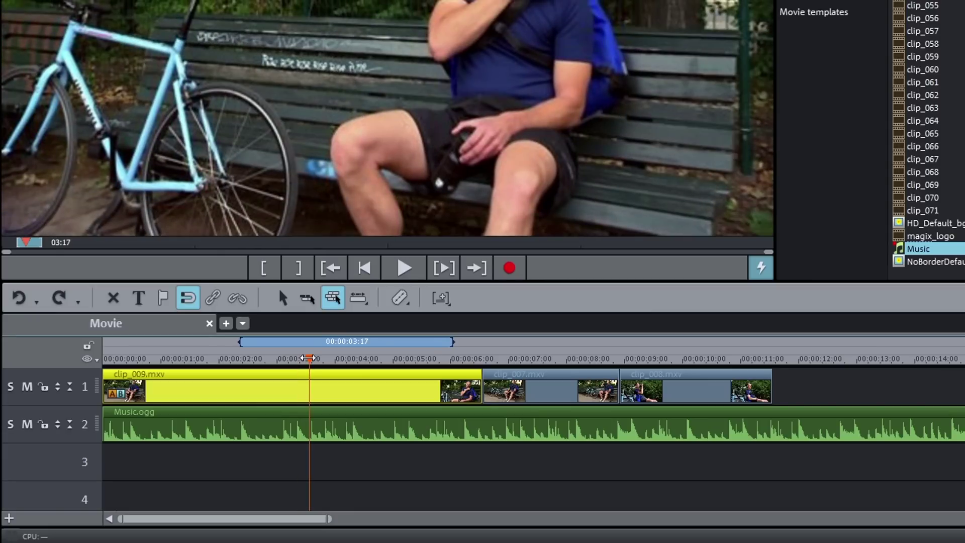
left_click(402, 299)
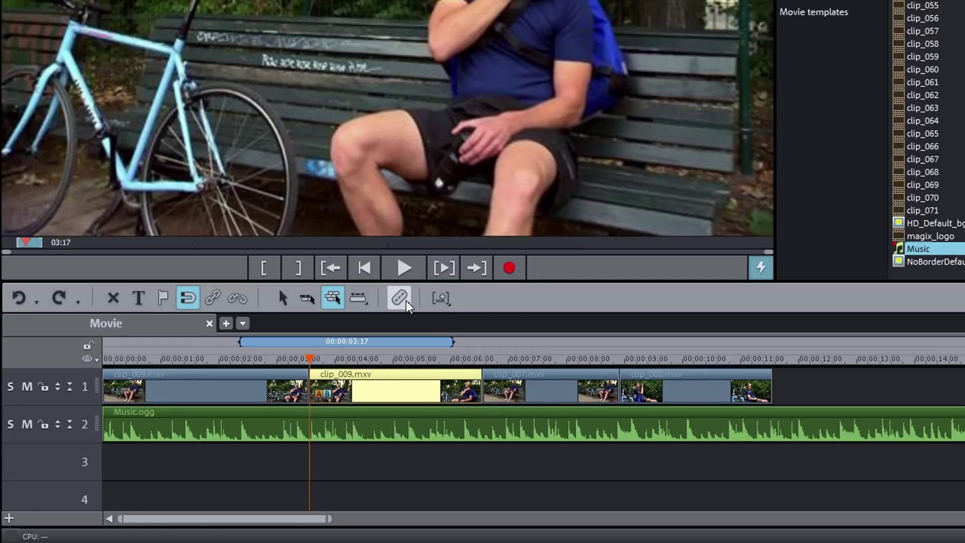
mouse_move(309, 400)
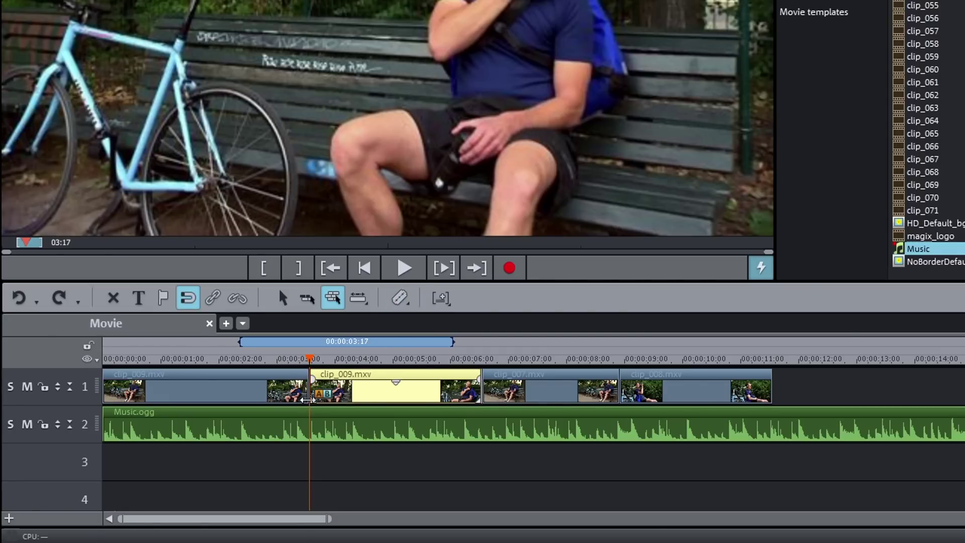
left_click_drag(309, 402, 260, 401)
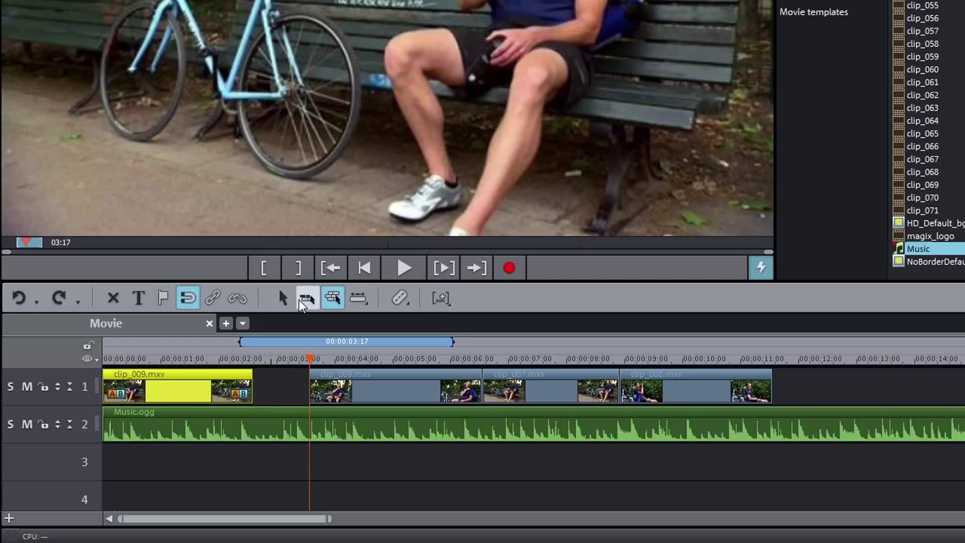
With the all-tracks mouse mode, shift the following clips left to close the gap
left_click(301, 302)
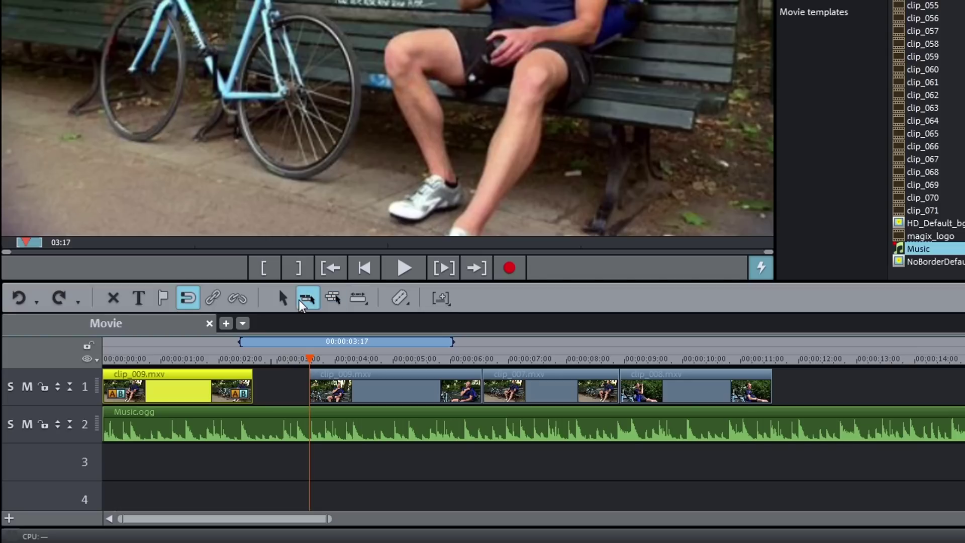
left_click_drag(325, 388, 267, 396)
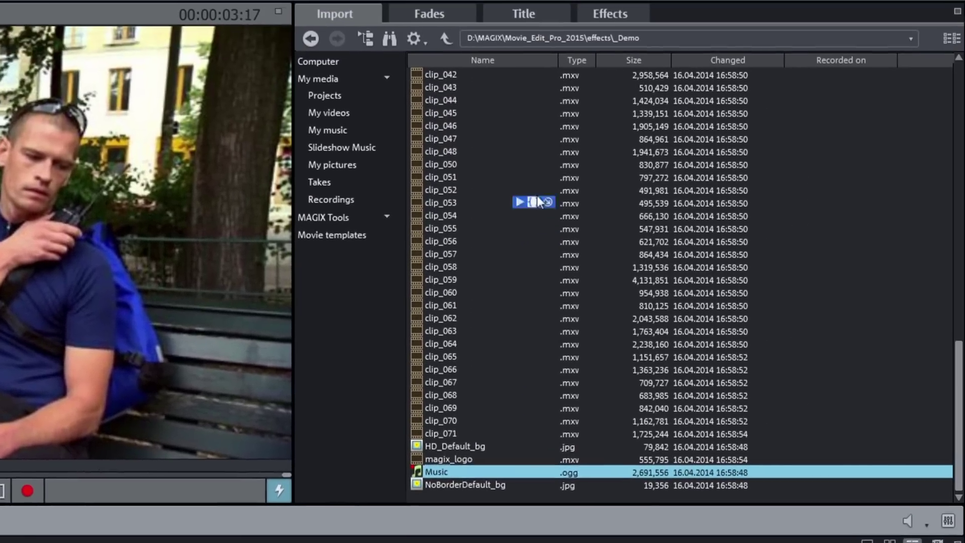
Apply Brightness/Contrast to clip_009 raising contrast to 63, then show the Standard fades
left_click(630, 18)
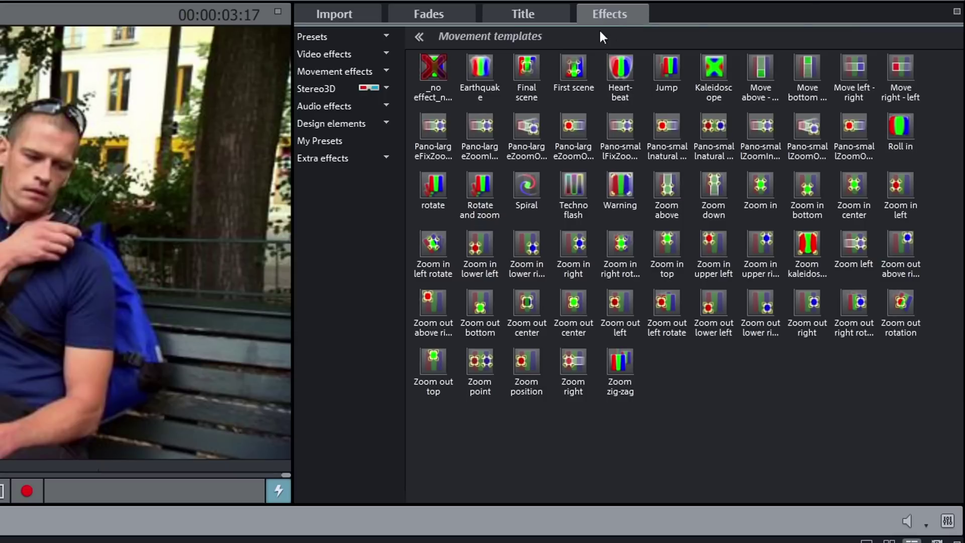
left_click(384, 53)
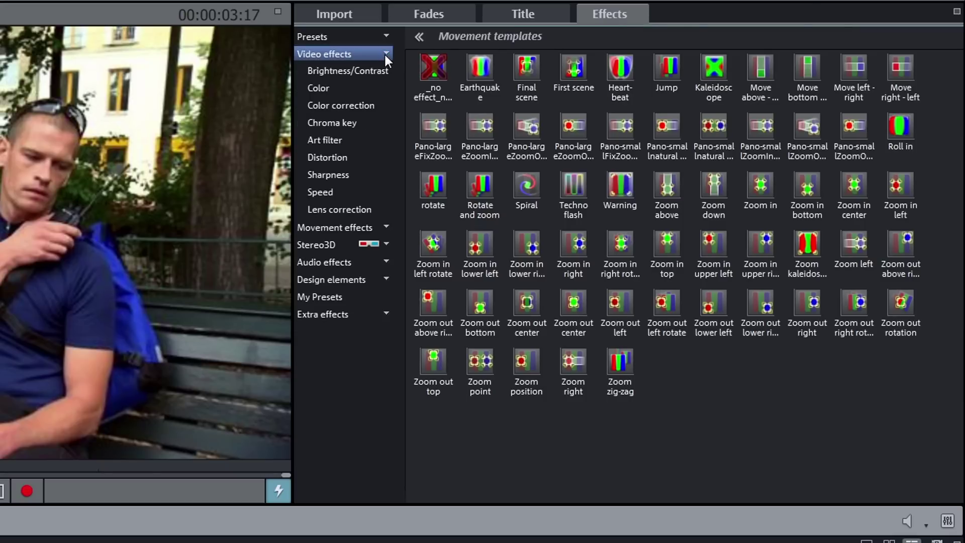
left_click(381, 73)
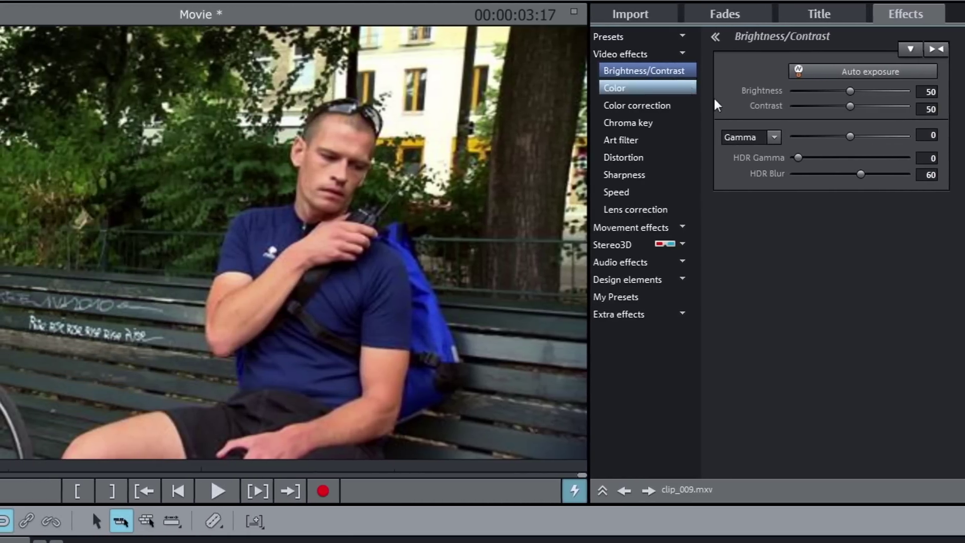
mouse_move(851, 106)
left_mouse_down()
mouse_move(864, 107)
mouse_move(862, 92)
left_mouse_up()
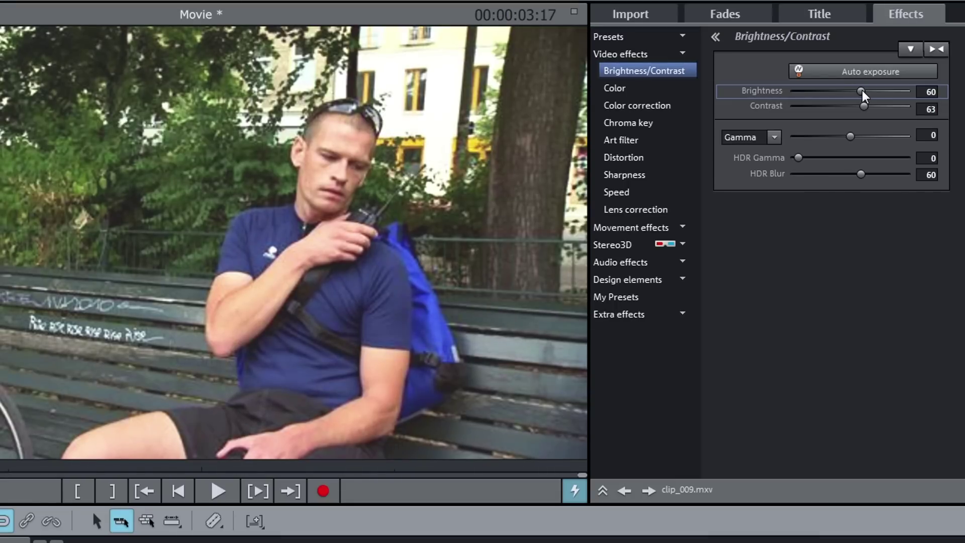
left_click(763, 11)
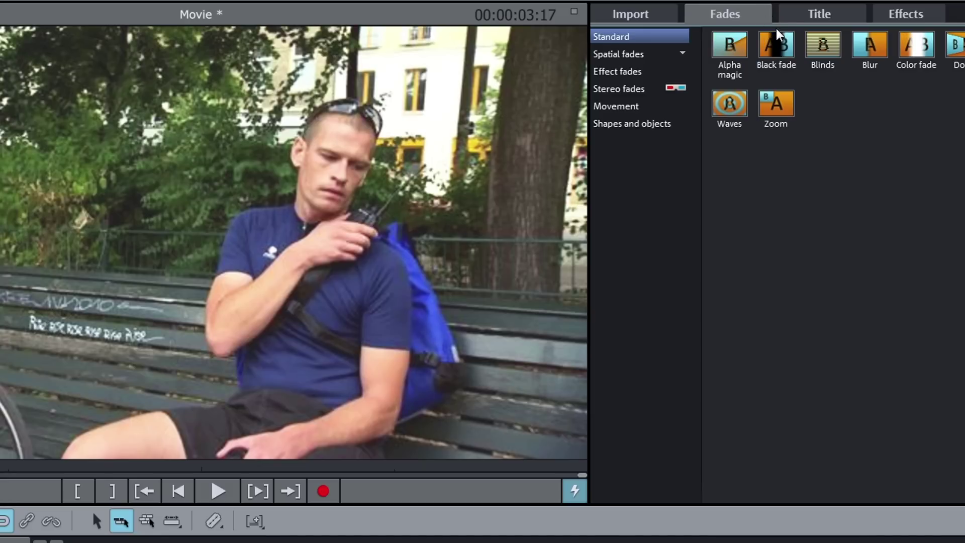
Place a Blur fade between the two clip_009 parts and play the movie to preview it
left_click_drag(870, 50, 265, 423)
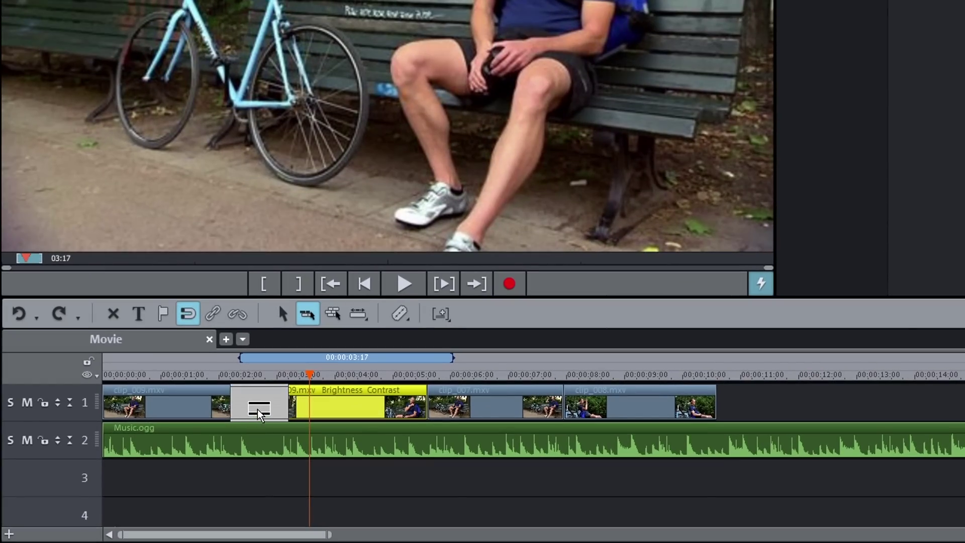
left_click_drag(263, 420, 263, 420)
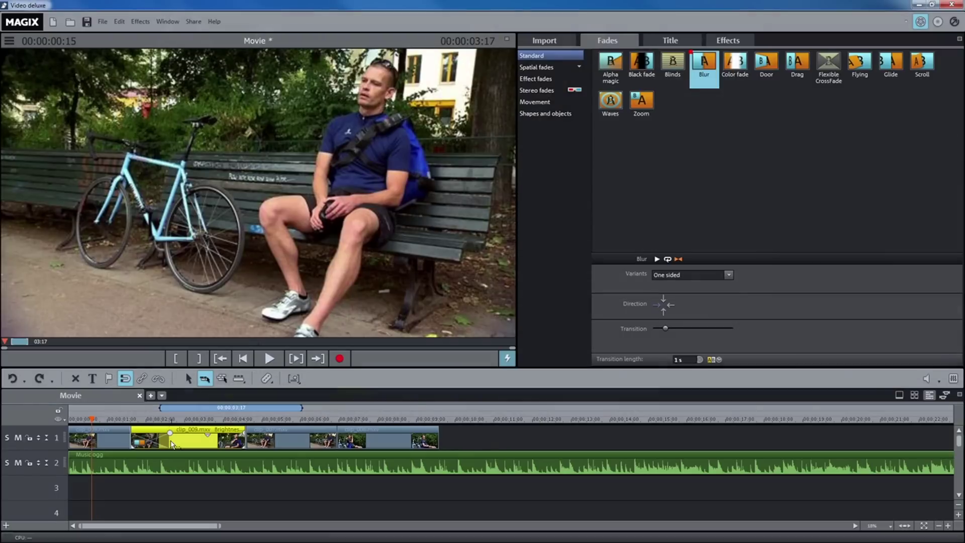
key("space")
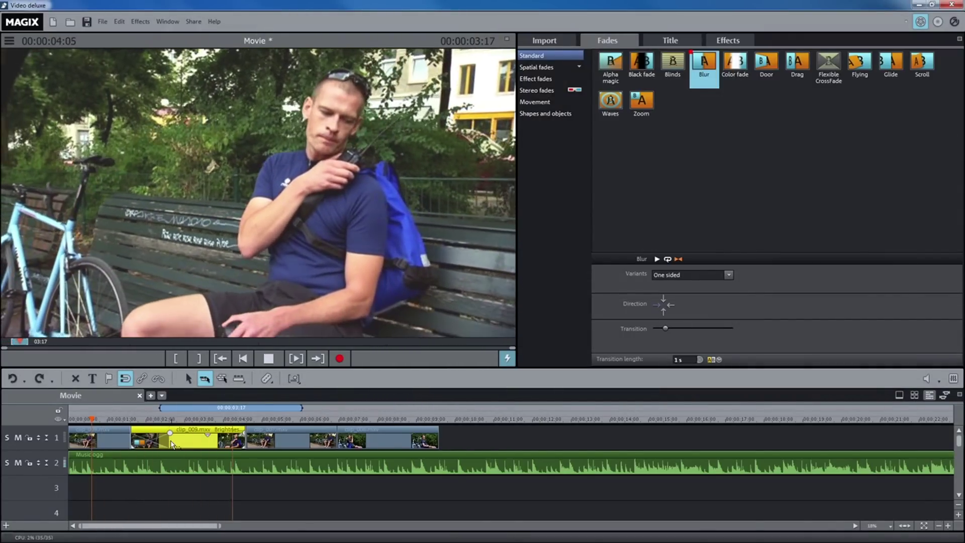
key("space")
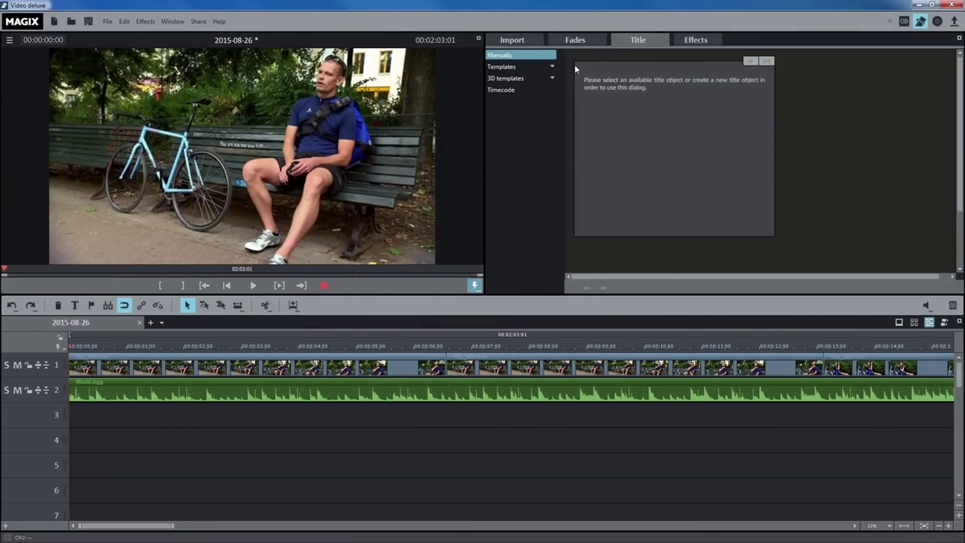
Add the Sugared center subtitle template at the movie start reading 'On the run with my bike'
left_click(552, 67)
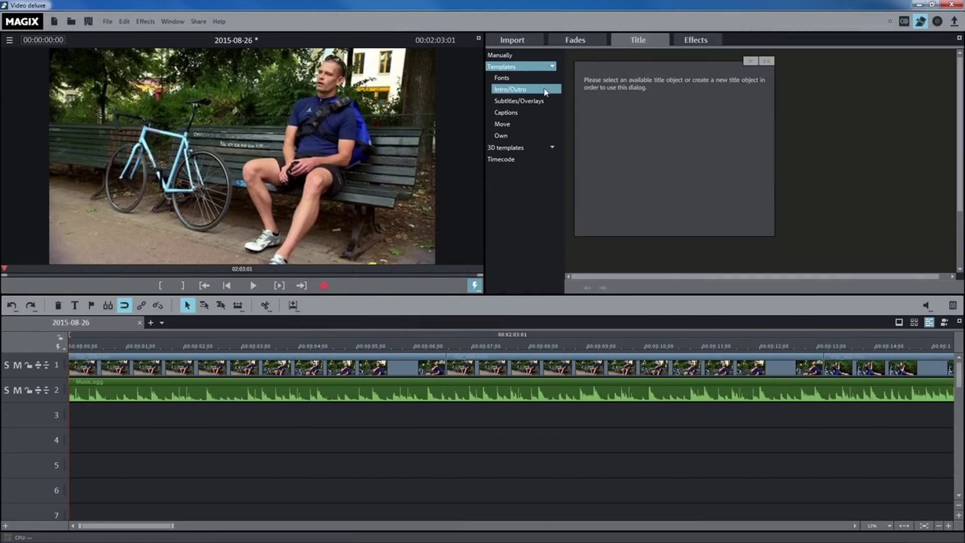
left_click(542, 103)
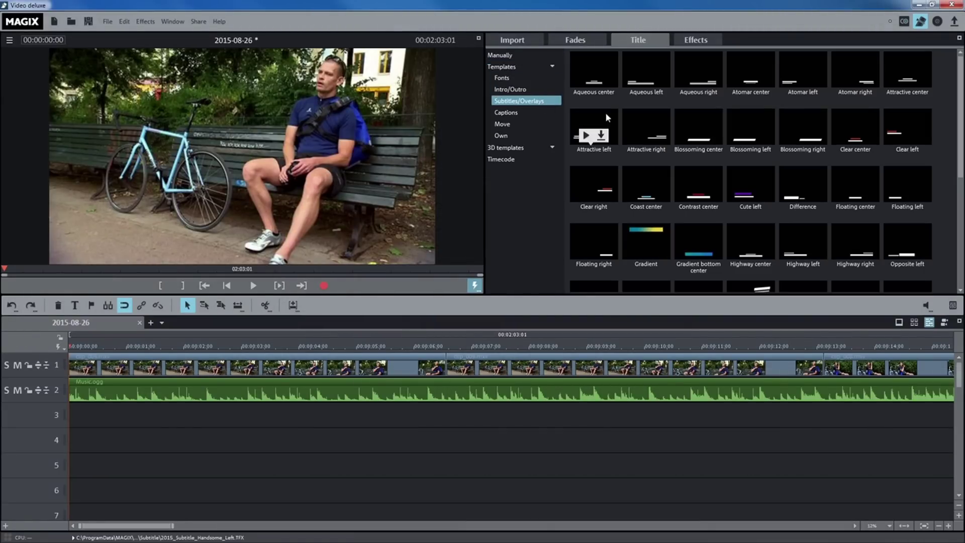
left_click_drag(959, 140, 964, 214)
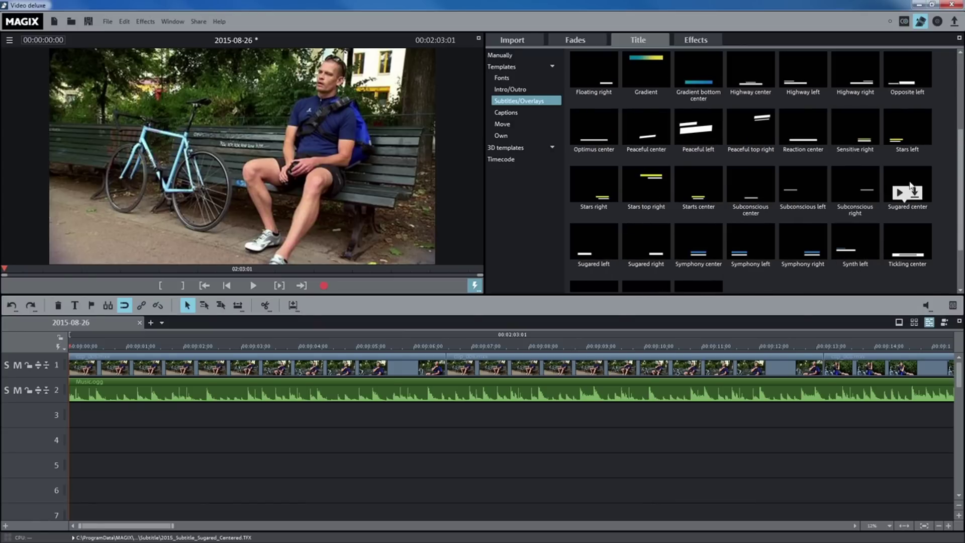
mouse_move(905, 183)
left_mouse_down()
mouse_move(391, 362)
mouse_move(103, 407)
left_mouse_up()
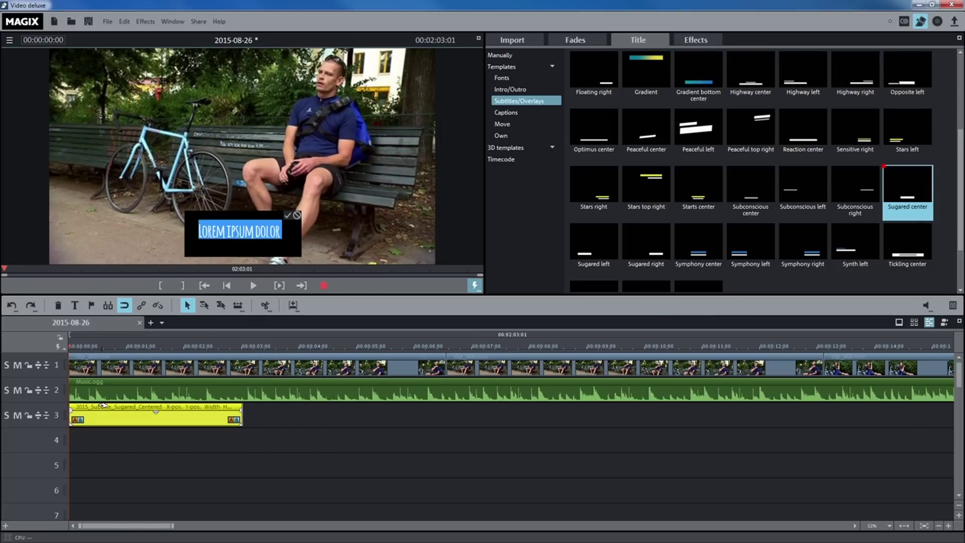
type("O")
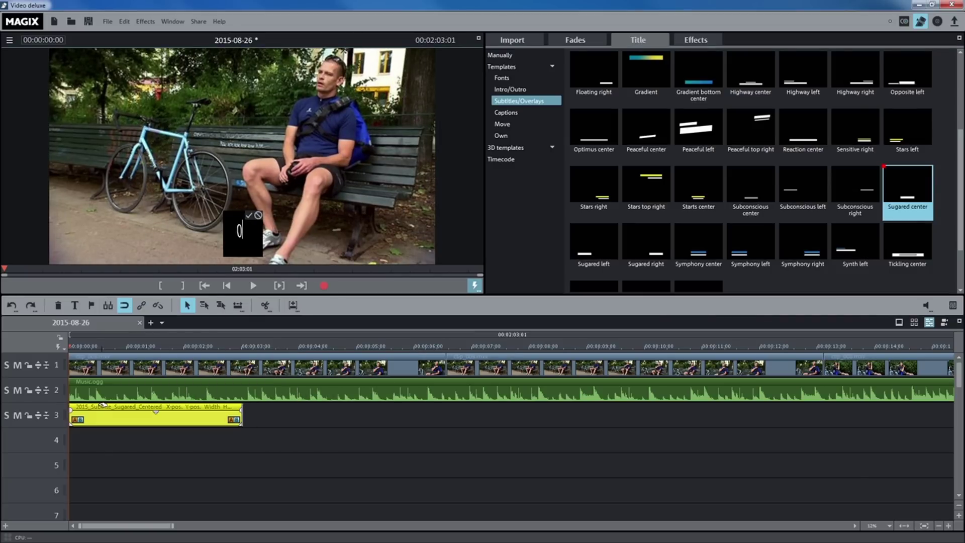
type("N THE RUN WIT")
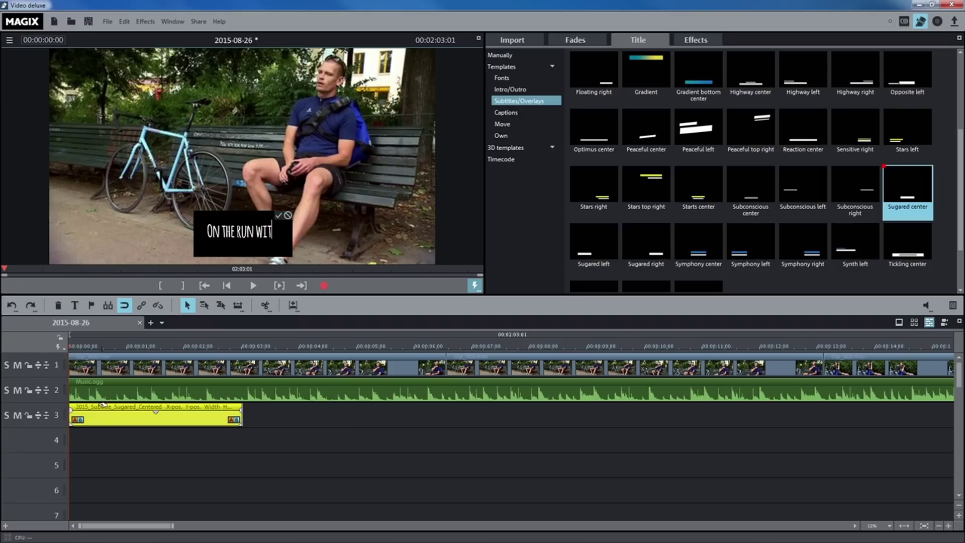
type("H MY BIKE")
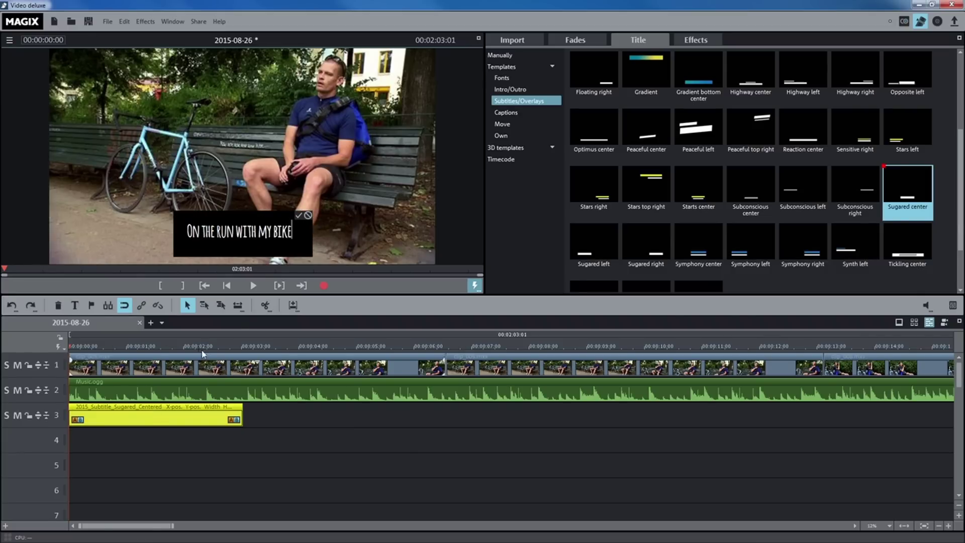
Set the subtitle font to Aharoni in the manual title settings and shorten the subtitle clip
left_click(300, 217)
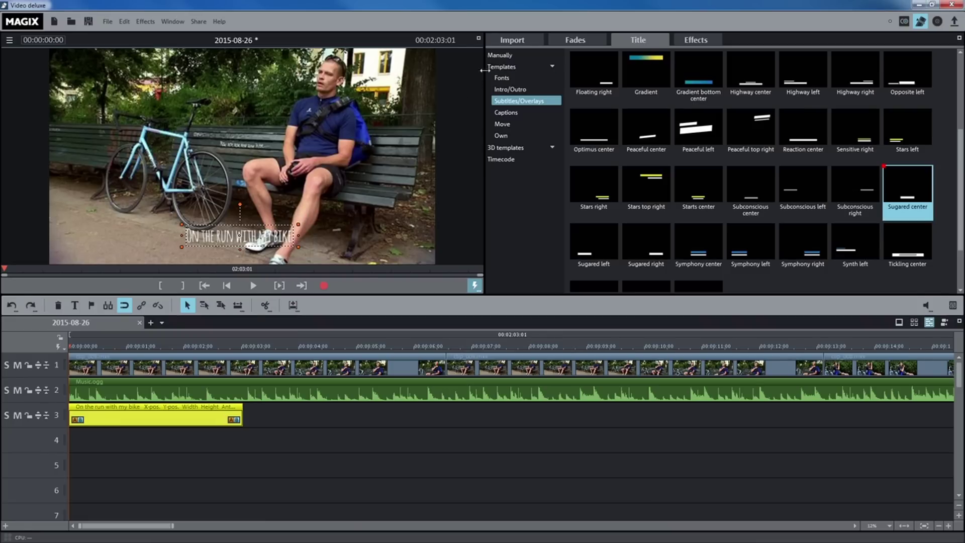
left_click(505, 58)
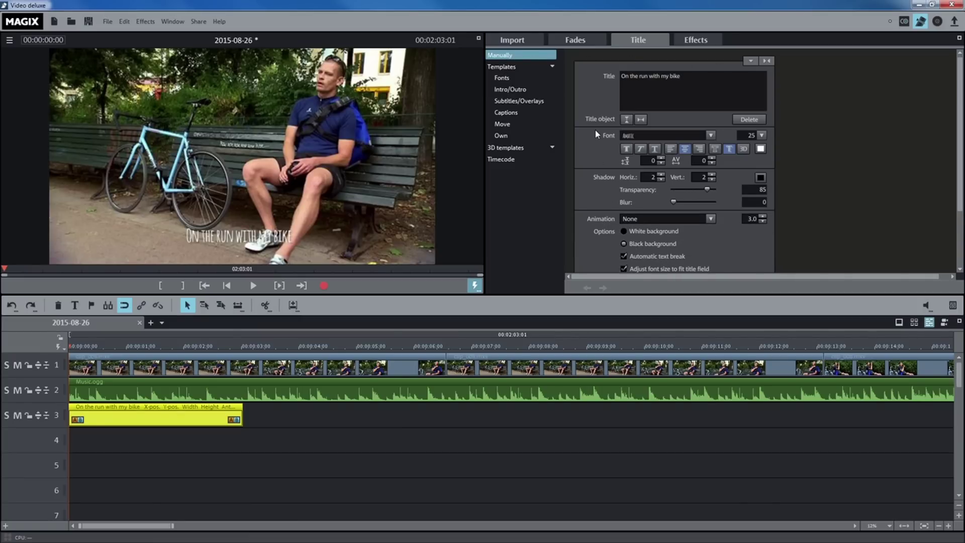
left_click(710, 135)
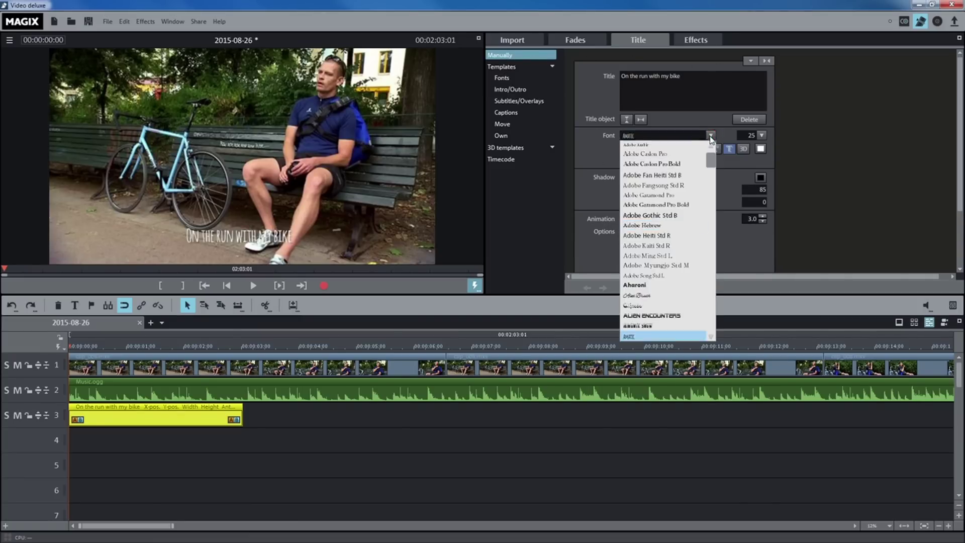
left_click(664, 288)
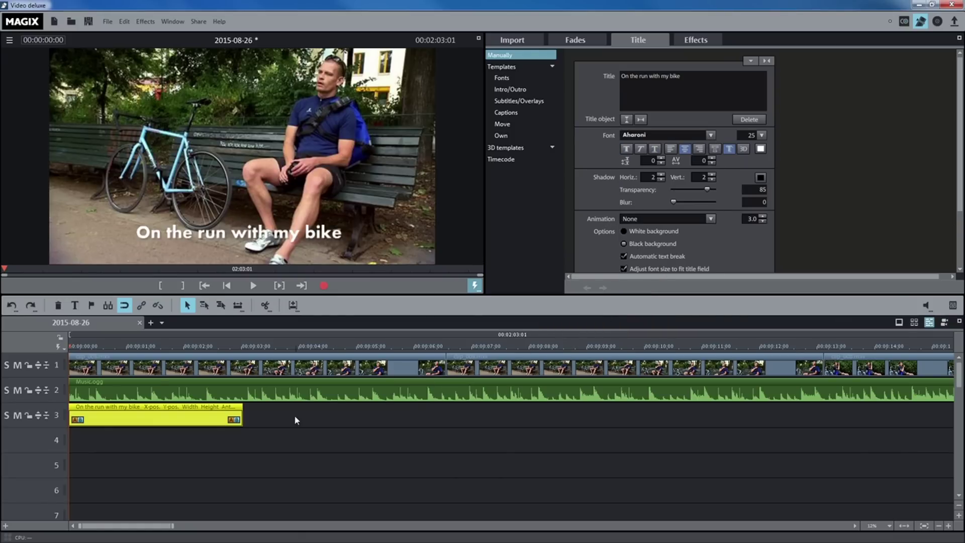
mouse_move(242, 420)
left_mouse_down()
mouse_move(209, 420)
mouse_move(242, 420)
left_mouse_up()
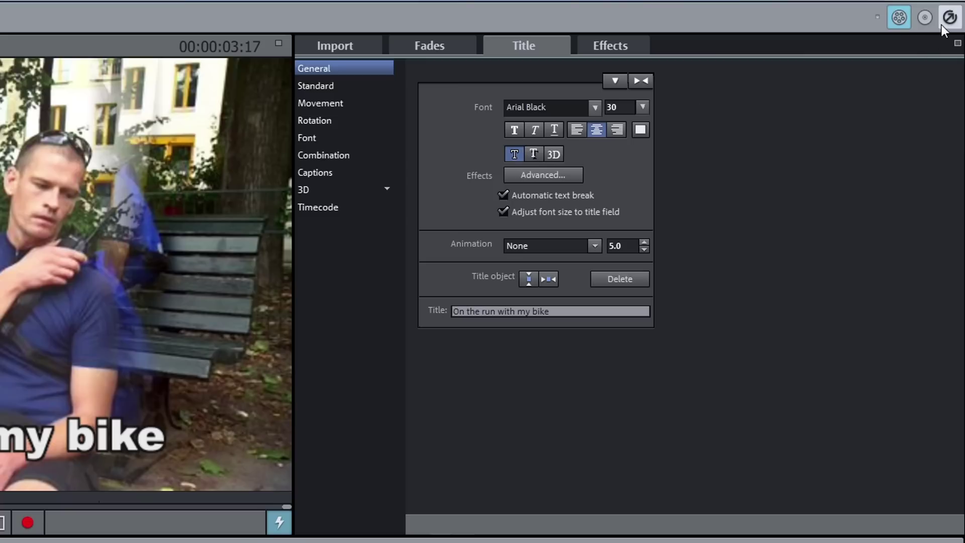
Bring up the movie export options for review
left_click(942, 25)
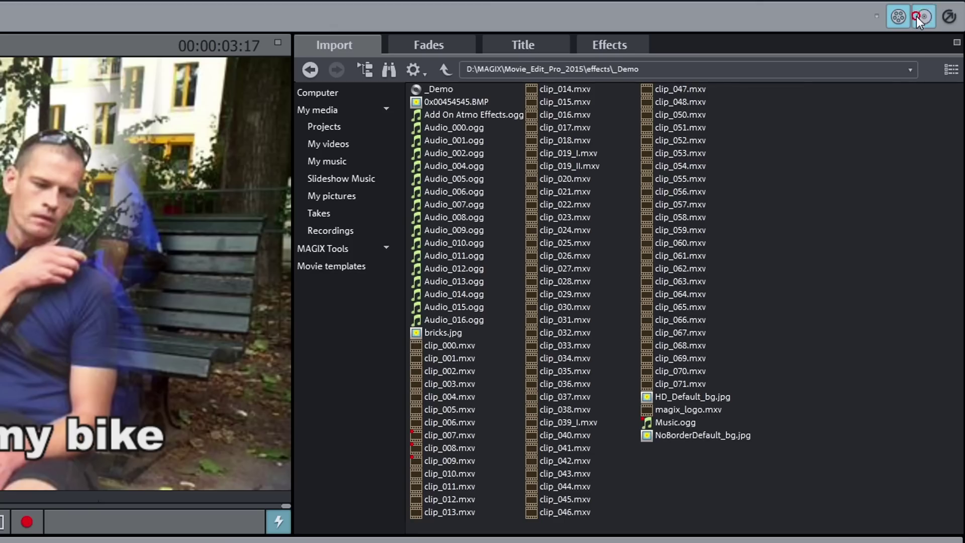
Switch to Burn mode, choose the Green Rays disc menu design and start burning
left_click(916, 16)
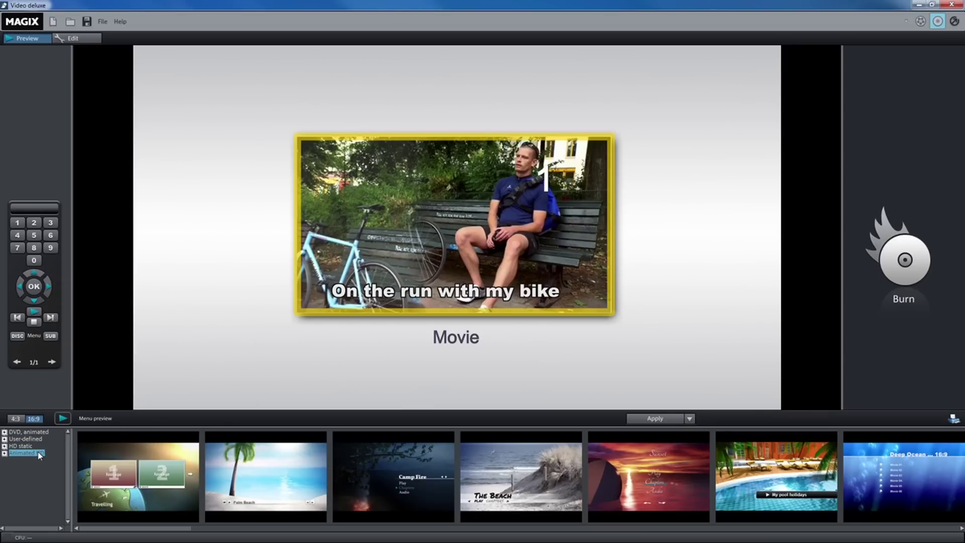
left_click_drag(114, 528, 528, 538)
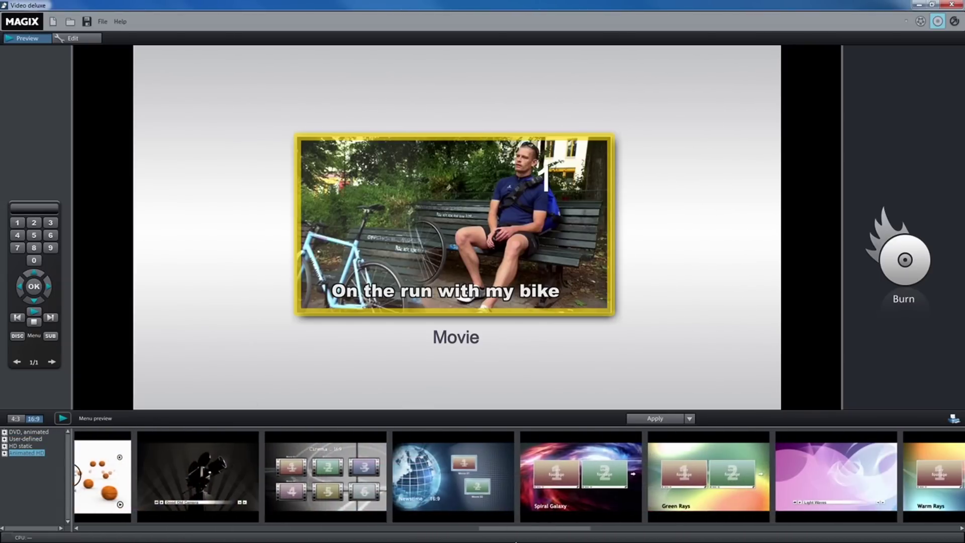
left_click(571, 509)
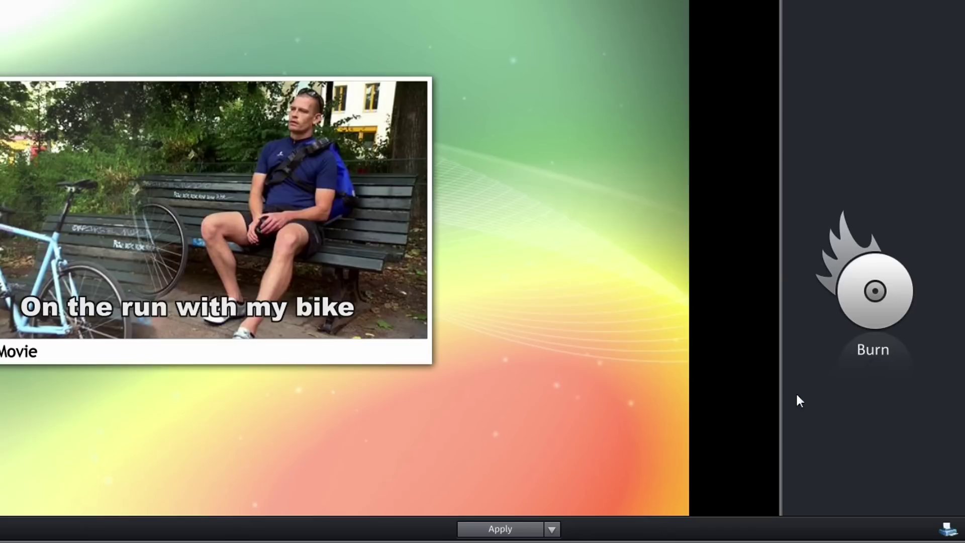
left_click(872, 311)
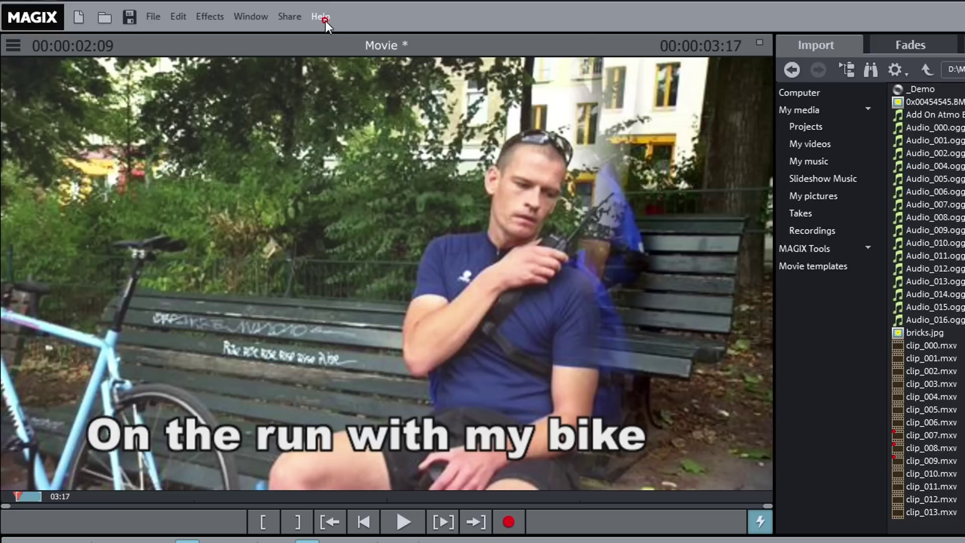
Open the program help, go to the keyword index and view the Effects topic
left_click(322, 19)
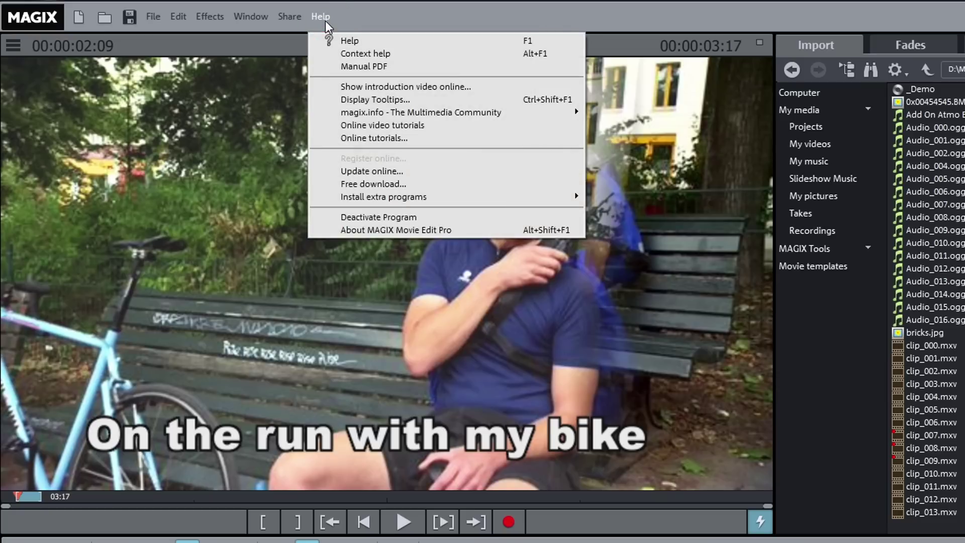
left_click(316, 46)
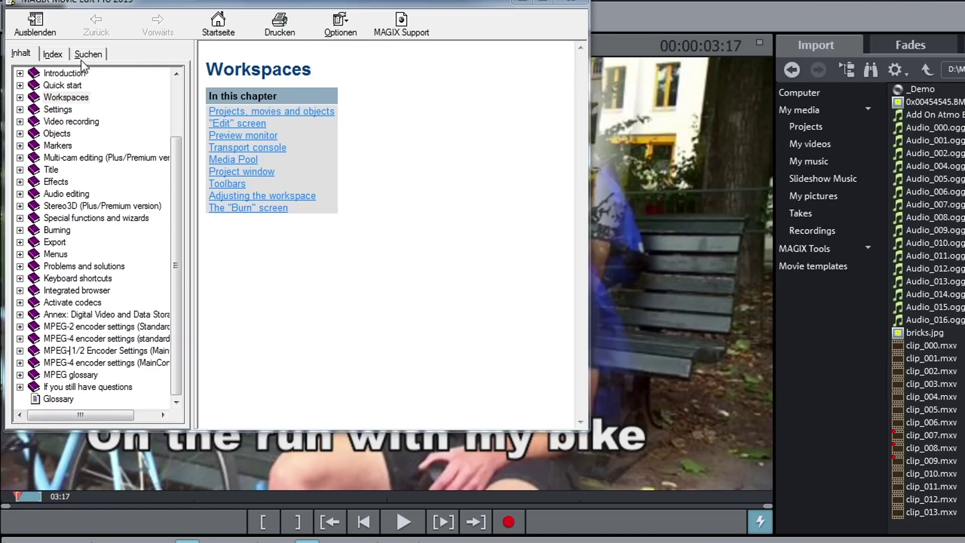
left_click(54, 54)
type("Effec")
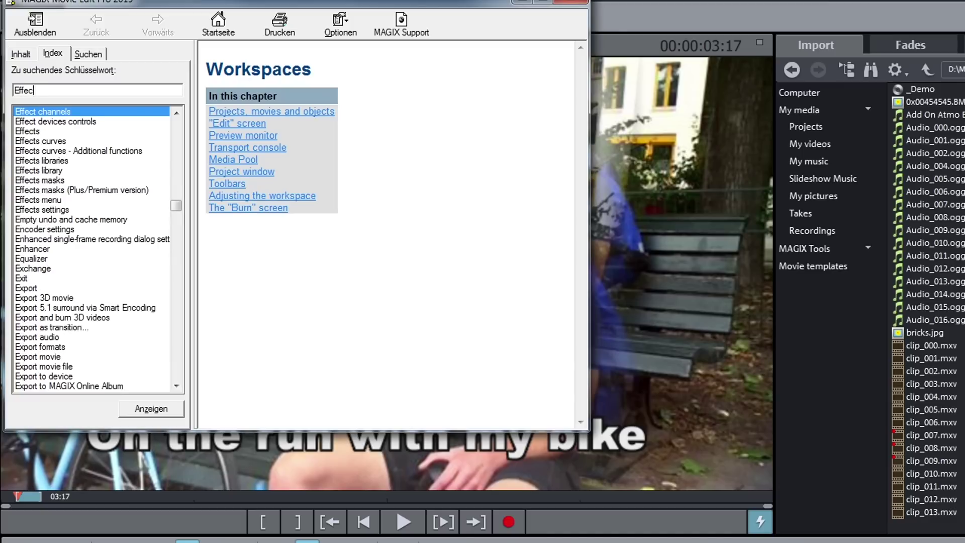
type("ts")
key("Return")
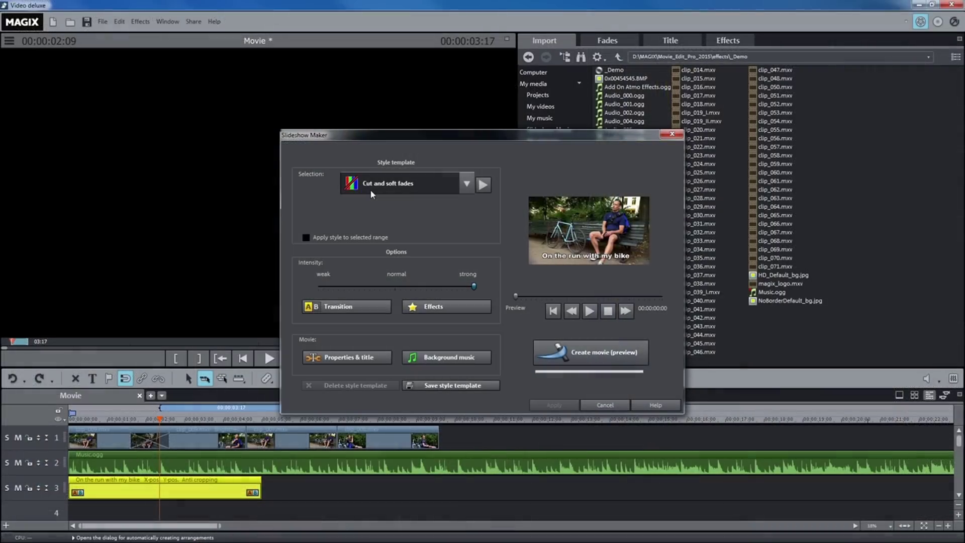
Show context help for the Slideshow Maker with F1, then reopen the Help menu
key("F1")
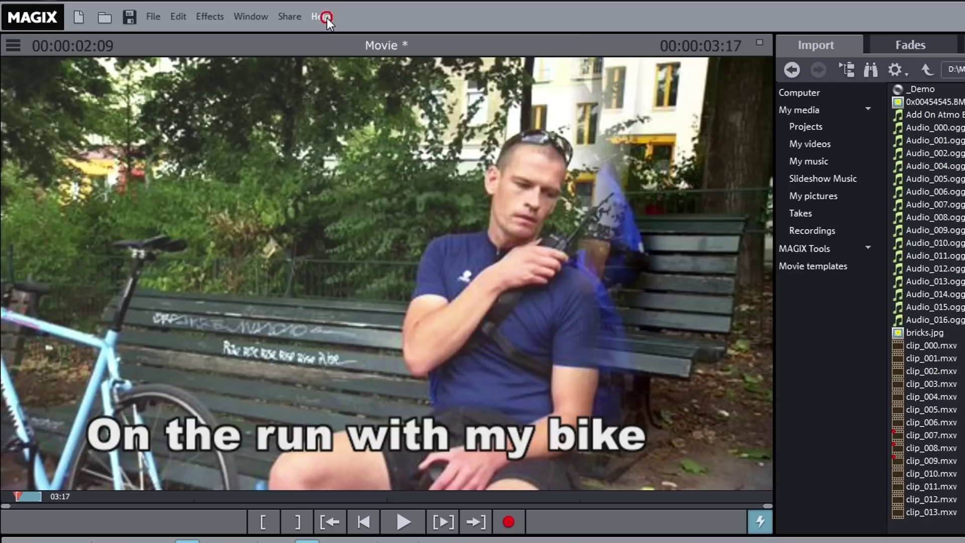
left_click(221, 13)
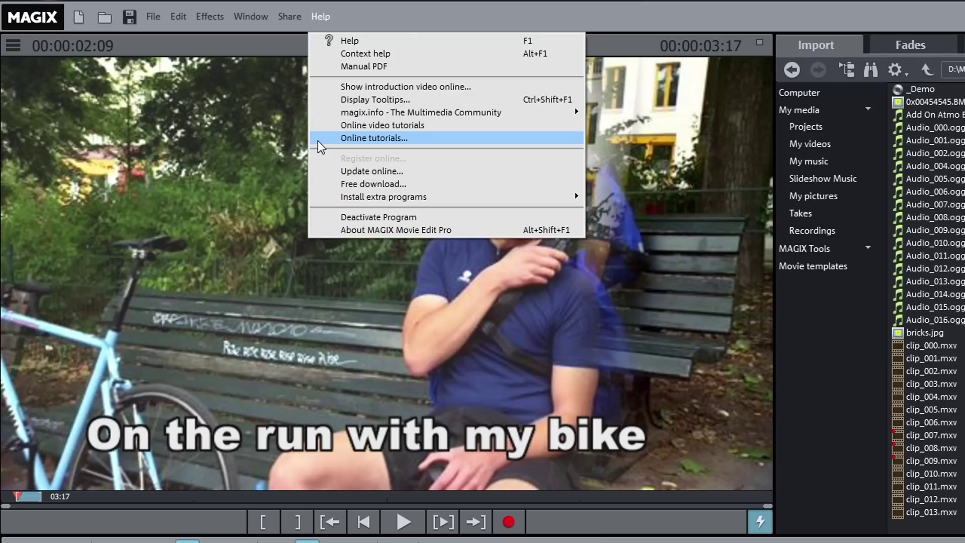
Enable Display Tooltips from the Help menu
left_click(322, 98)
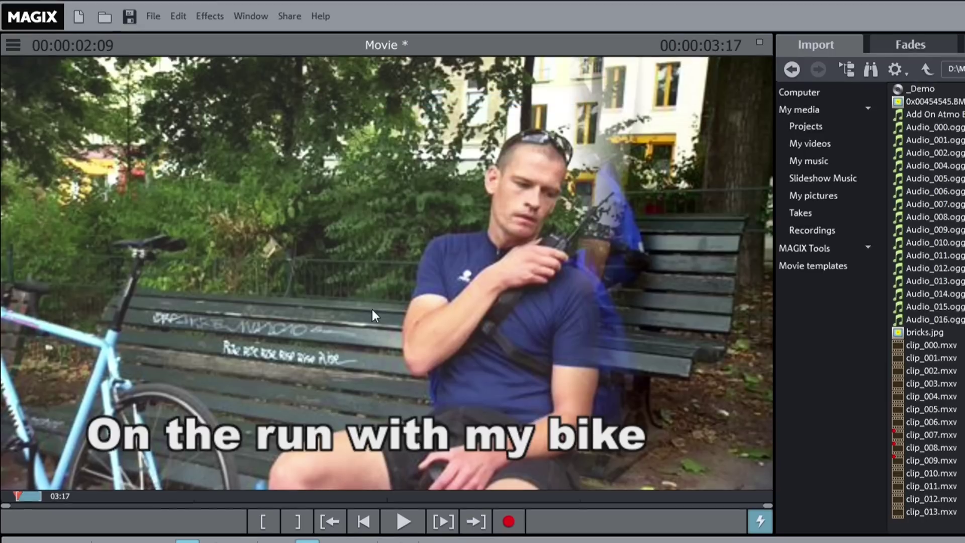